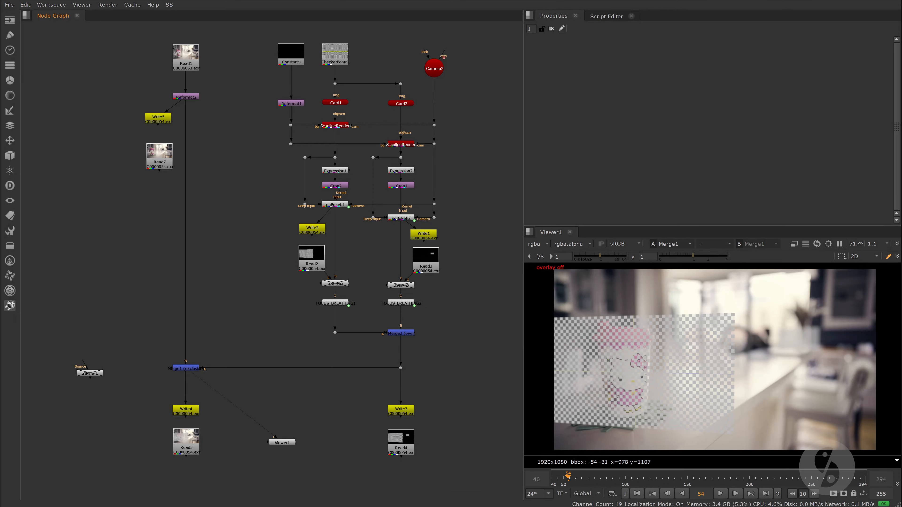
Run nuke.startPerformanceTimers() in the Script Editor.
click(607, 17)
text(nuke)
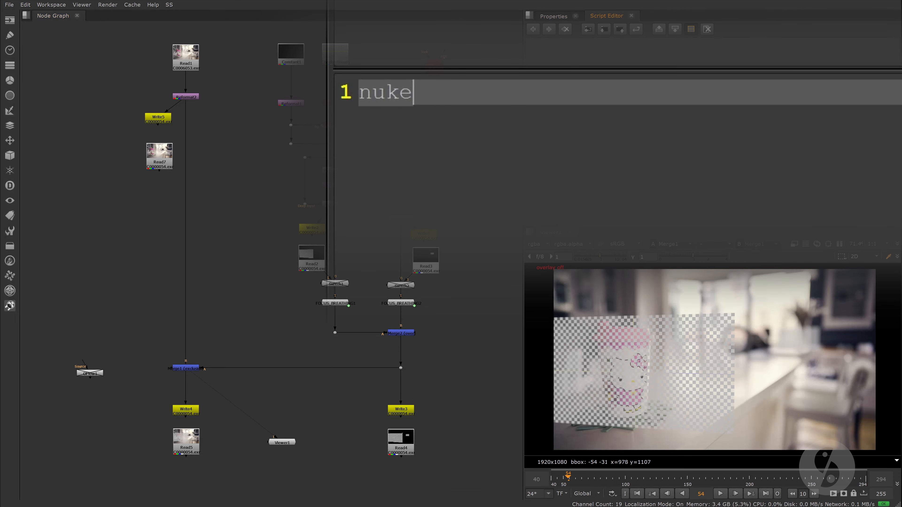
text(.startPerf)
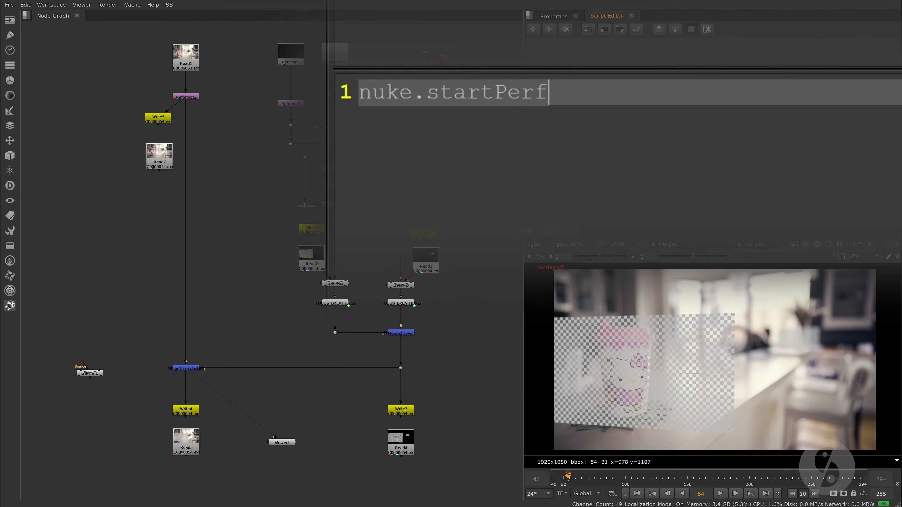
text(ormanceTimers())
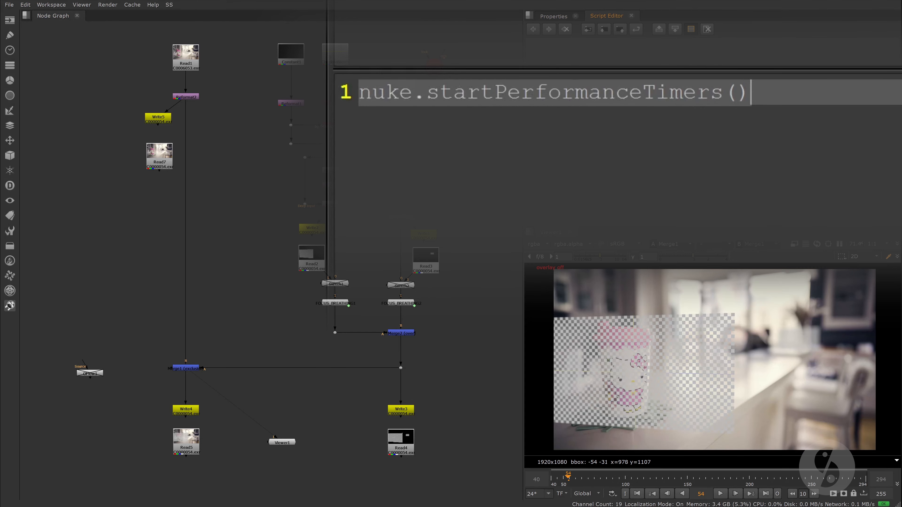
key(ctrl+a)
key(ctrl+Return)
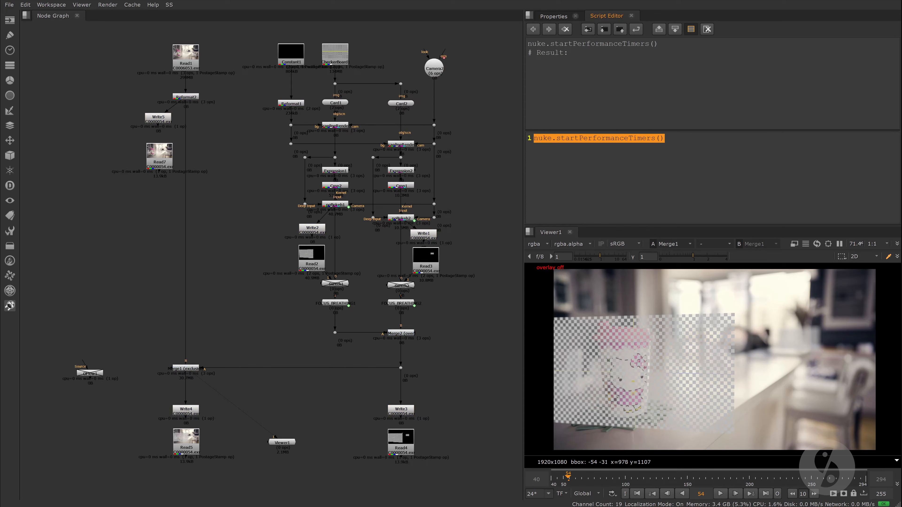
Play the sequence and examine the CPU, wall, ops and memory figures on Merge1 and the two pgBokeh nodes.
click(554, 16)
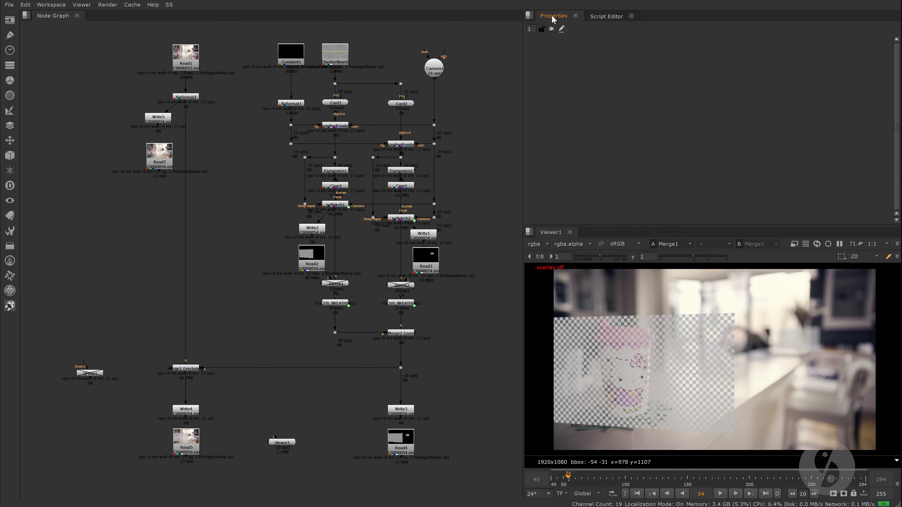
click(720, 494)
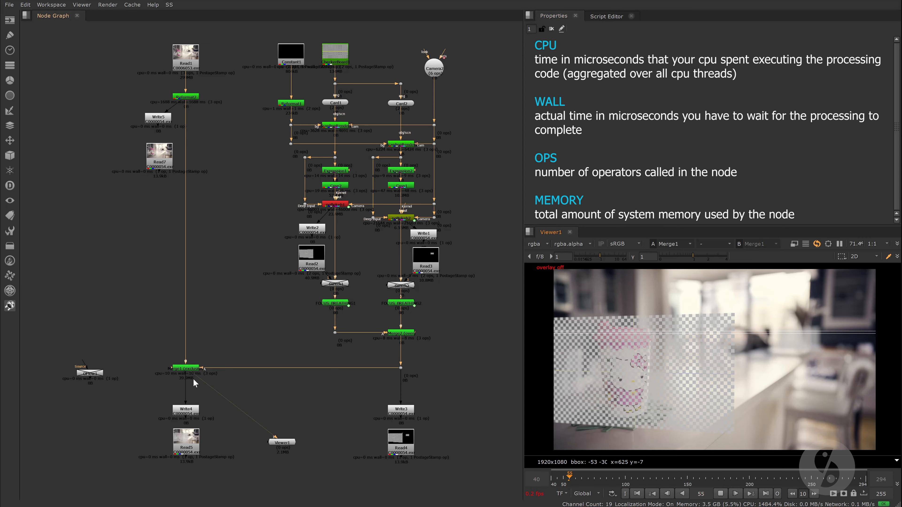
scroll(186, 368, up, 10)
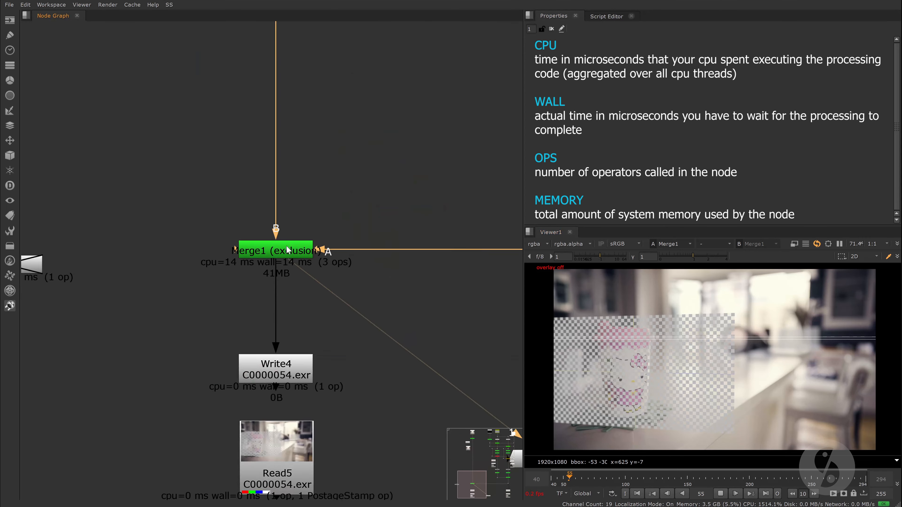
middle_drag(301, 231, 309, 220)
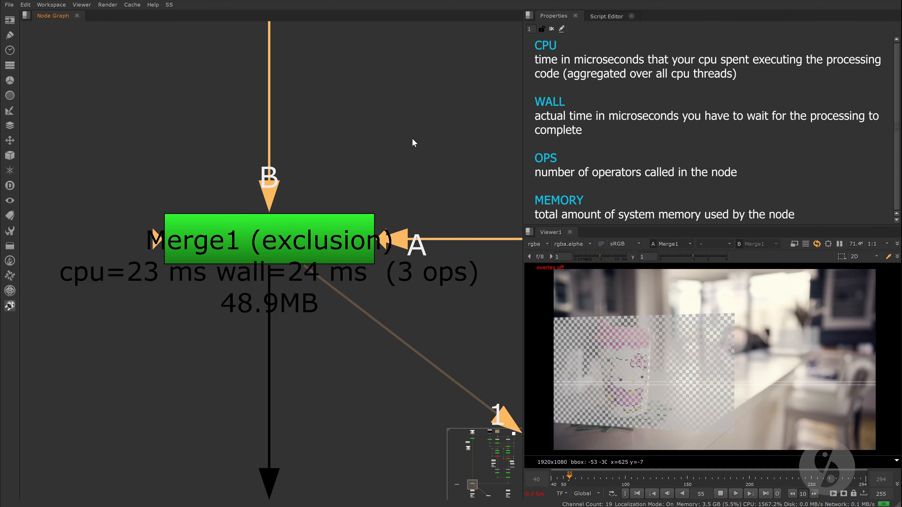
scroll(409, 142, down, 3)
scroll(404, 151, down, 8)
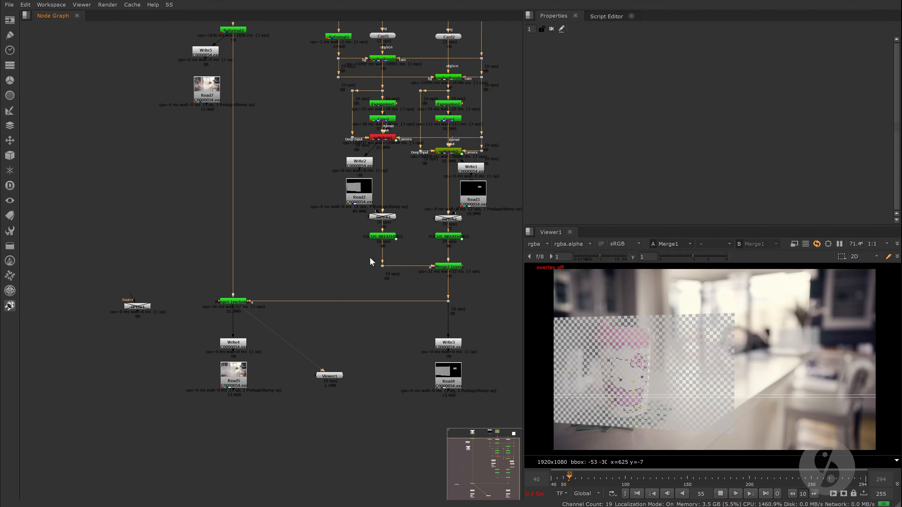
scroll(337, 298, up, 10)
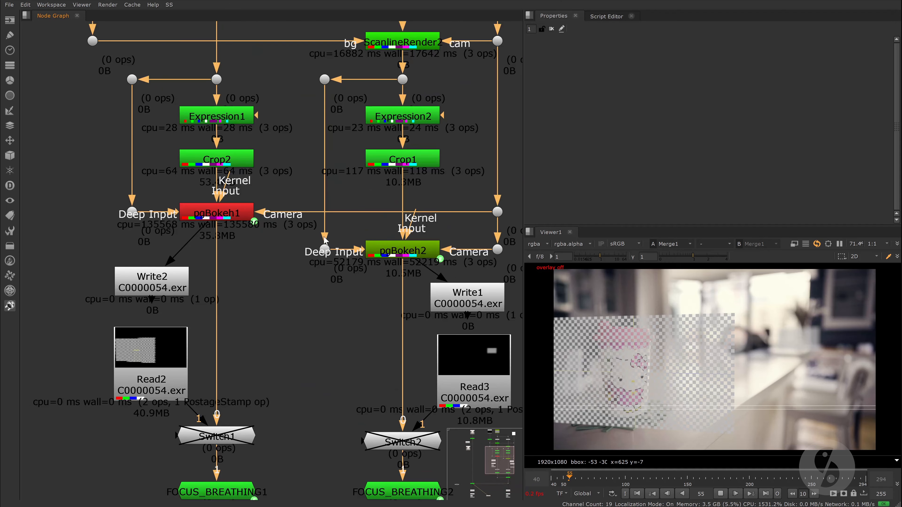
click(720, 494)
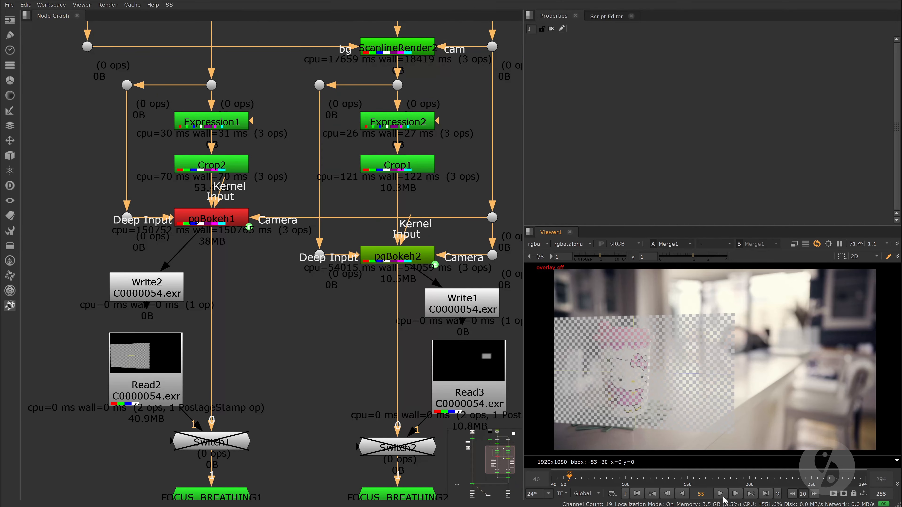
Enable the Switch1 and Switch2 nodes so the pre-rendered Read2 and Read3 nodes feed the comp.
scroll(297, 383, down, 1)
middle_drag(296, 382, 277, 299)
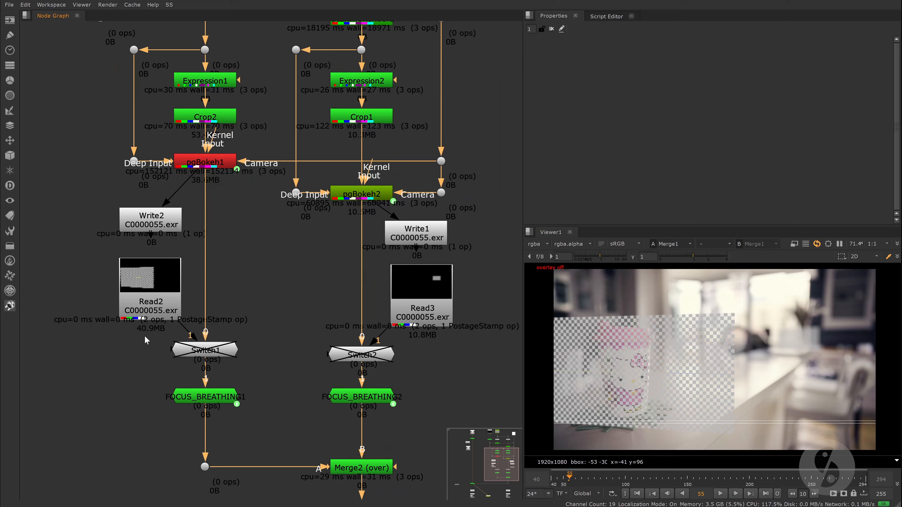
drag(140, 334, 284, 380)
key(d)
click(363, 359)
key(d)
click(295, 297)
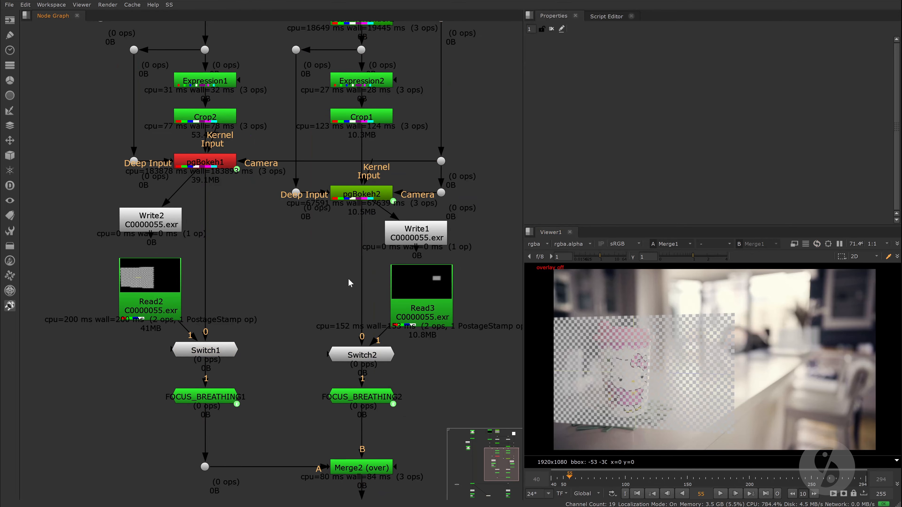
Change the script command to nuke.resetPerformanceTimers() and run it.
click(607, 16)
key(ctrl+Return)
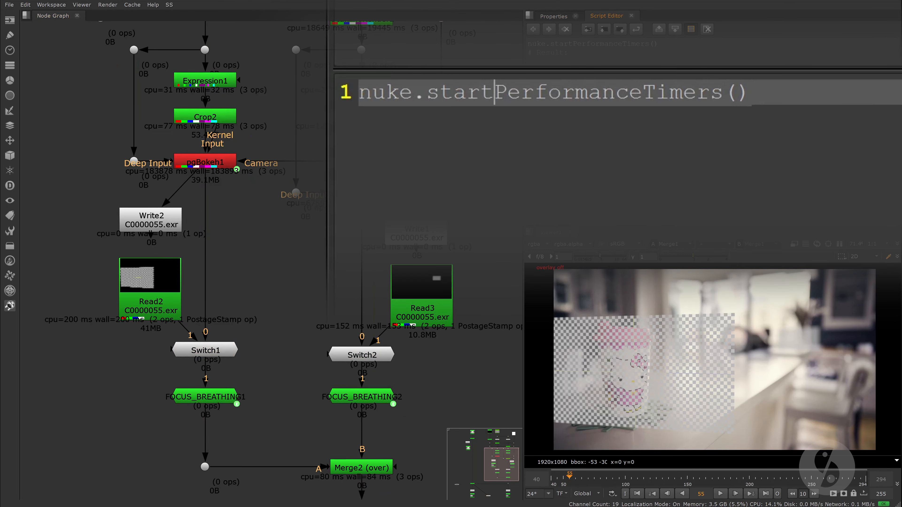
key(BackSpace)
key(BackSpace)
key(BackSpace)
key(BackSpace)
key(BackSpace)
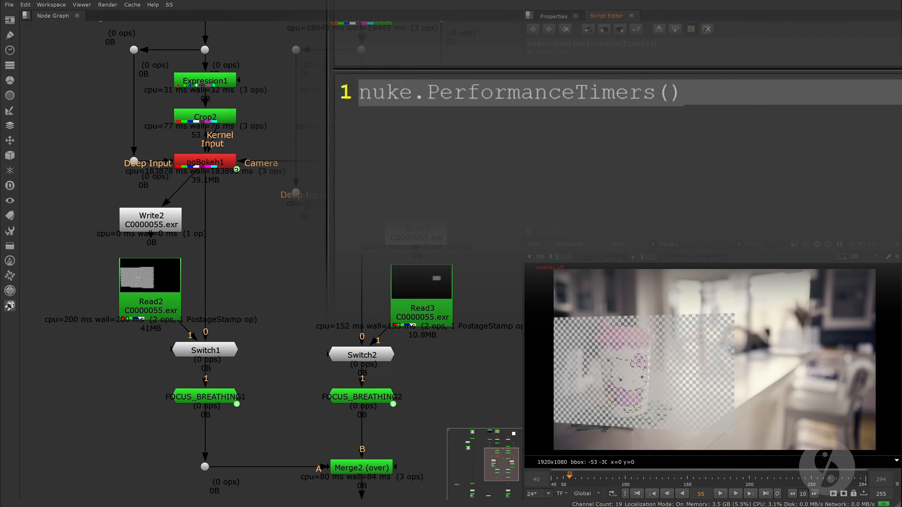
text(reset)
key(ctrl+Return)
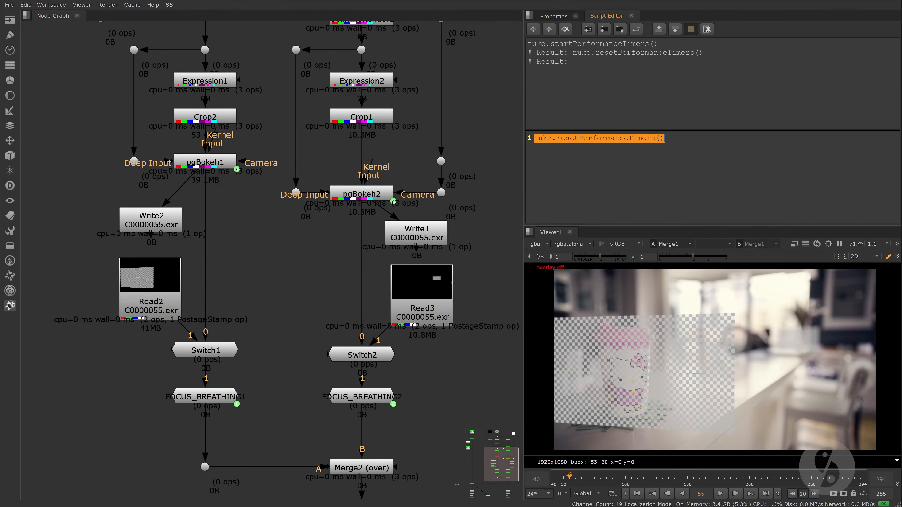
Play the sequence to profile the whole node graph with the switches enabled.
scroll(359, 254, down, 4)
click(719, 495)
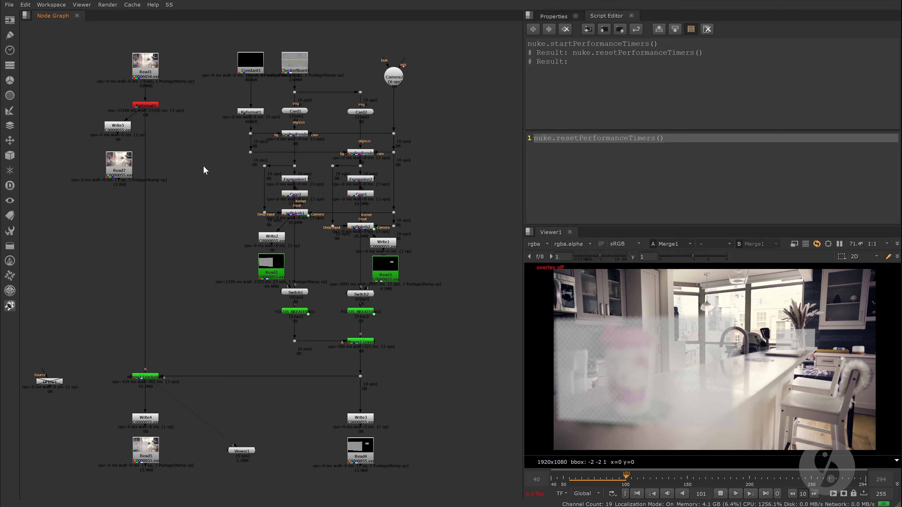
key(k)
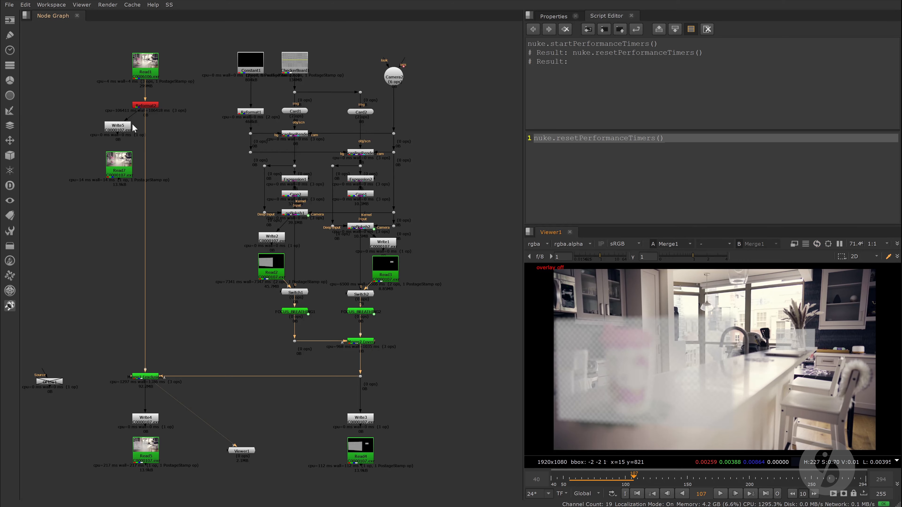
Reconnect Merge1's B input from Reformat2 to Read7 and run nuke.resetPerformanceTimers() again.
drag(145, 114, 120, 167)
click(702, 143)
key(ctrl+a)
key(ctrl+Return)
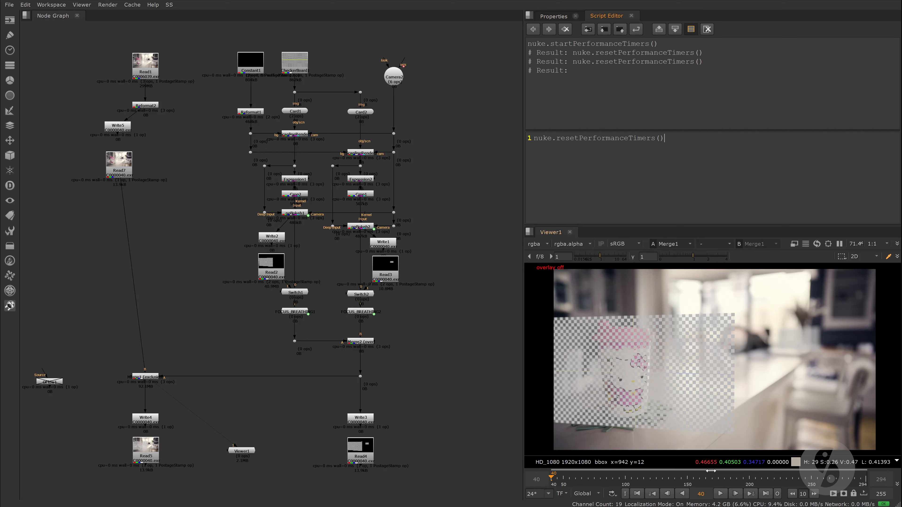
Play the sequence to profile the graph with Read7 feeding Merge1.
click(720, 494)
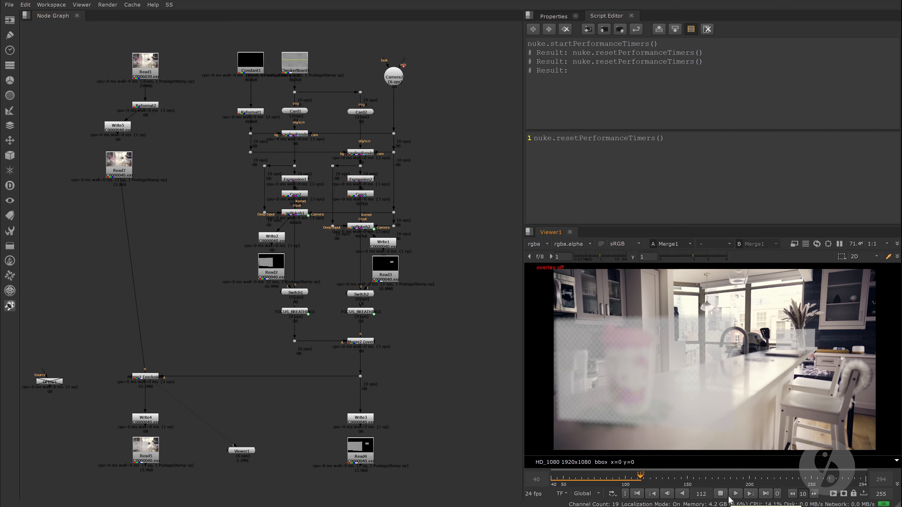
click(721, 494)
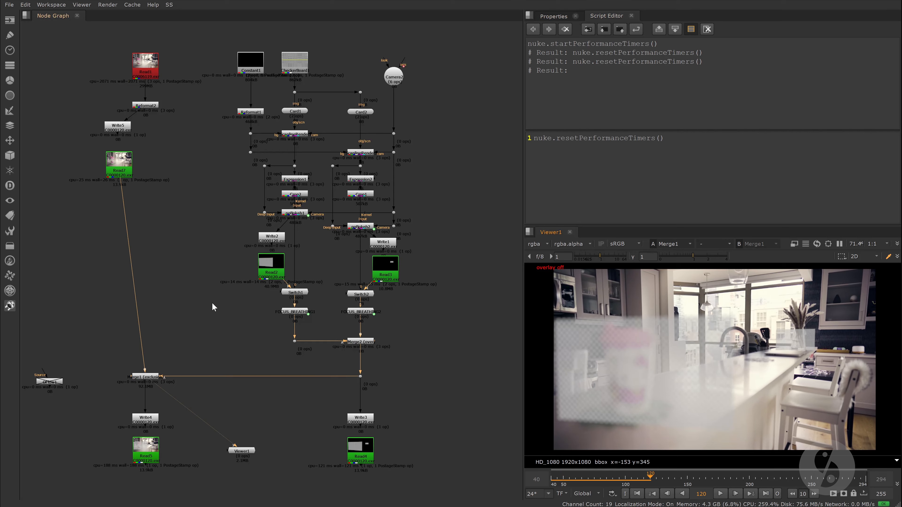
Insert the OFlow1 node between Merge1 and Write4 and play the sequence to profile it.
drag(58, 382, 154, 398)
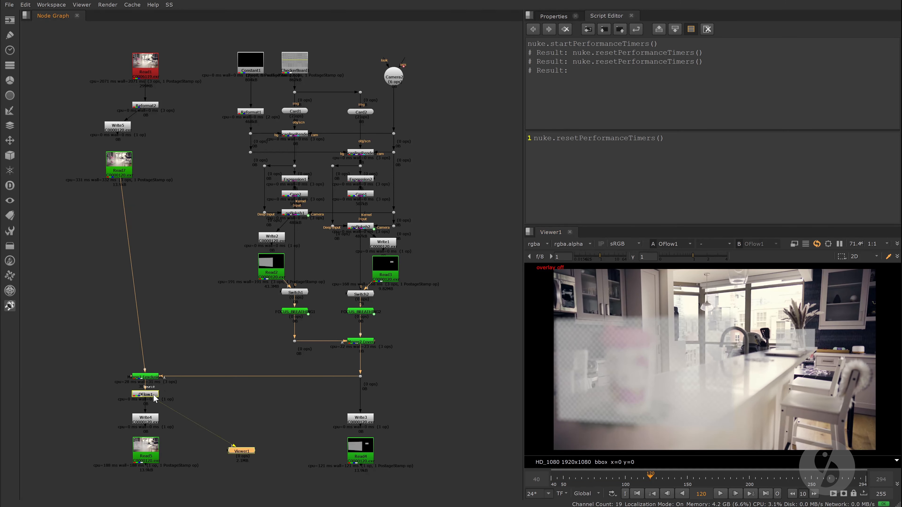
key(l)
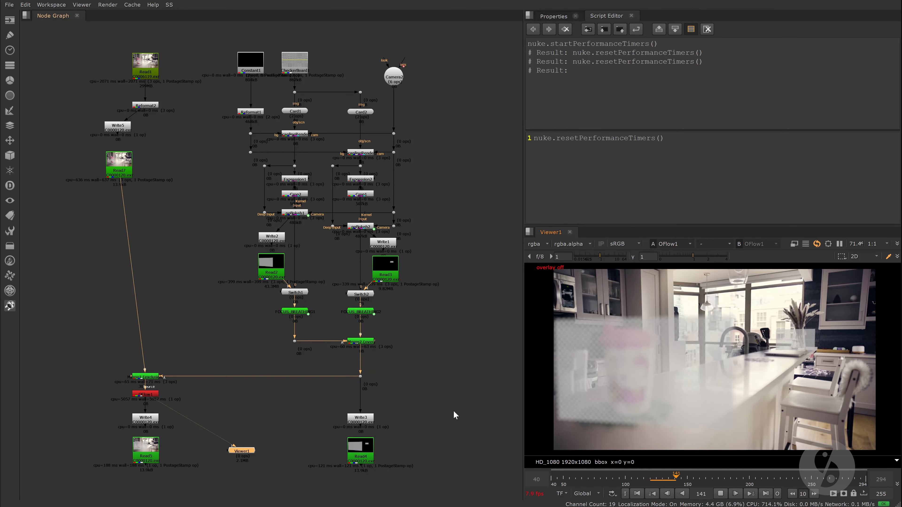
click(721, 494)
Change the script command to nuke.stopPerformanceTimers() and run it.
click(579, 139)
key(BackSpace)
key(BackSpace)
key(BackSpace)
key(BackSpace)
key(BackSpace)
text(stop)
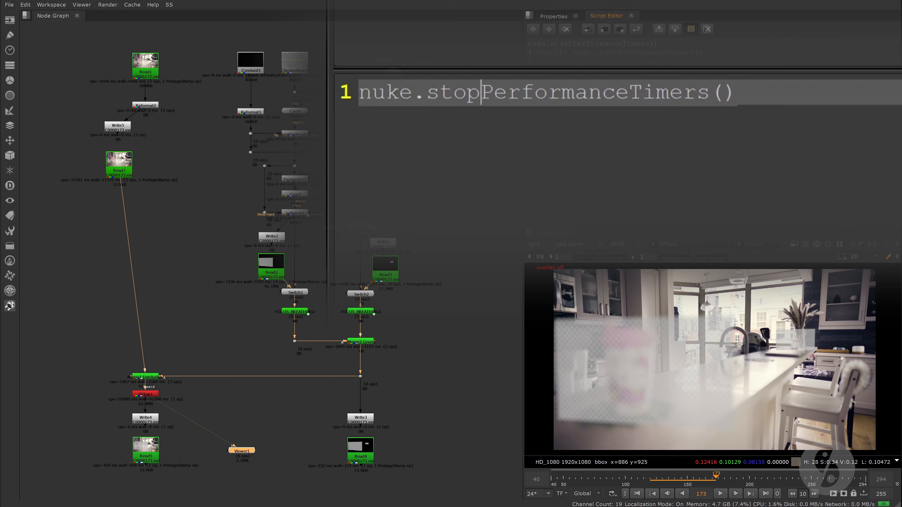
click(660, 138)
key(ctrl+Return)
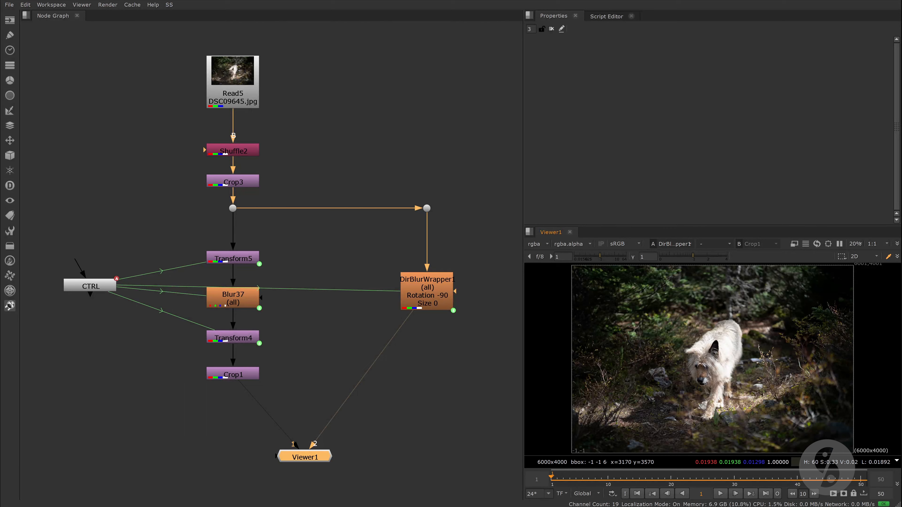
Play the blurred dog image, open the CTRL node's Rotation and Size controls, and view the Crop1 branch for comparison with DirBlurWrapper1.
click(720, 494)
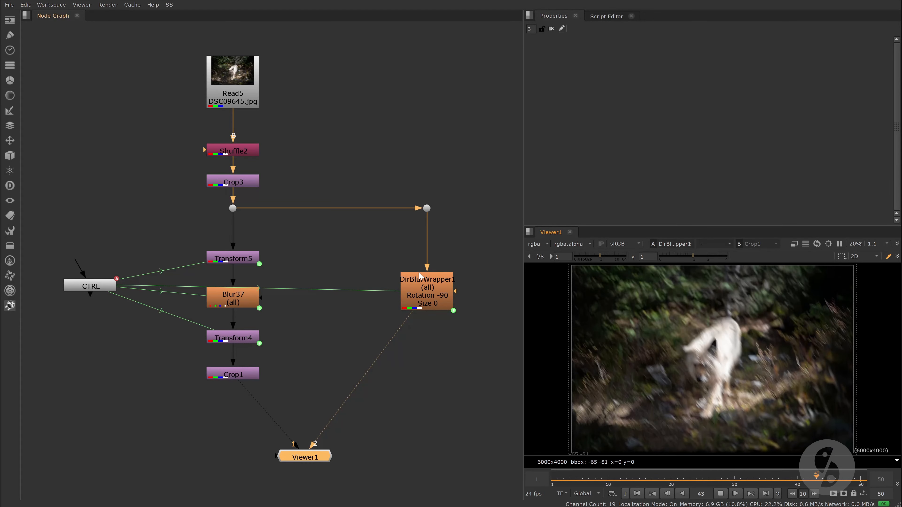
double_click(91, 288)
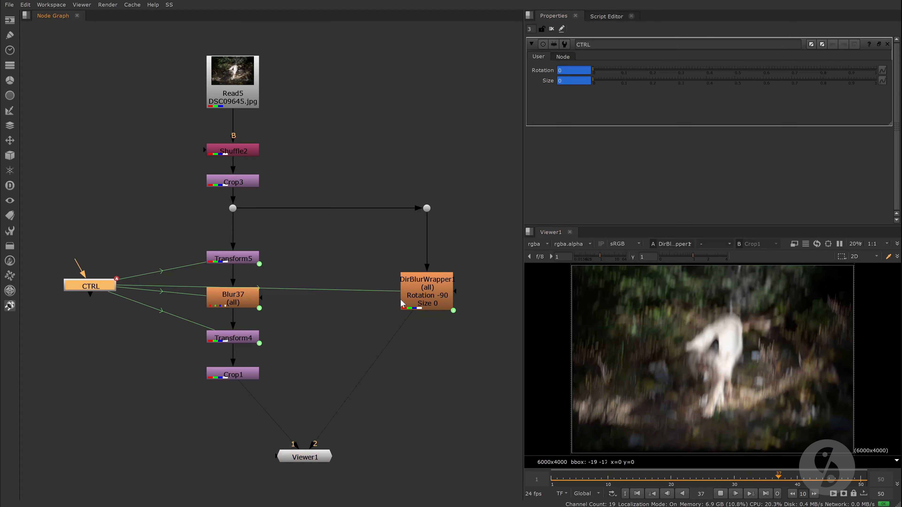
key(1)
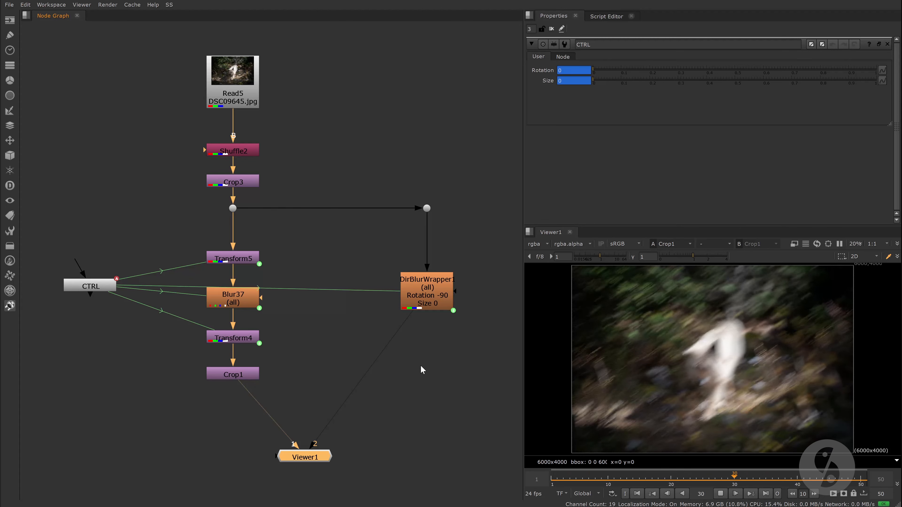
click(723, 494)
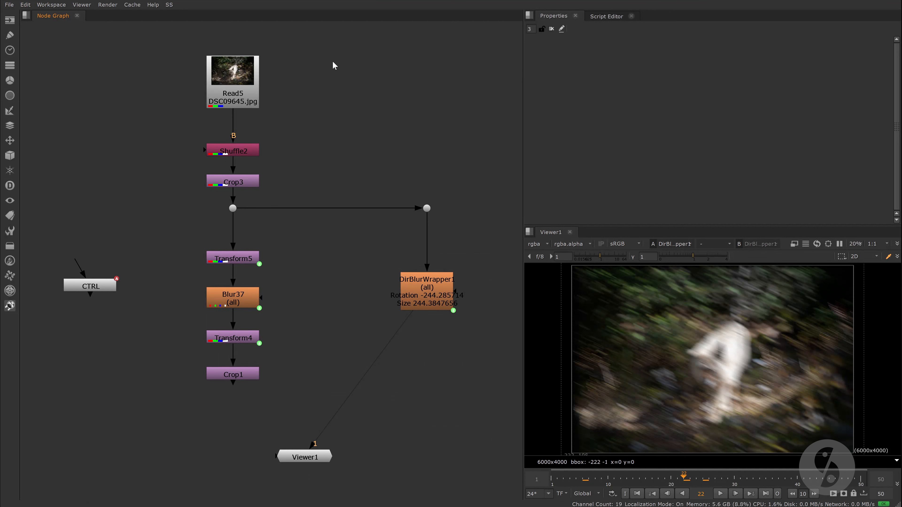
Open the custom Performance Timer panel, place it over the empty properties area, and start the timers.
click(169, 5)
click(181, 13)
drag(447, 227, 669, 117)
click(650, 157)
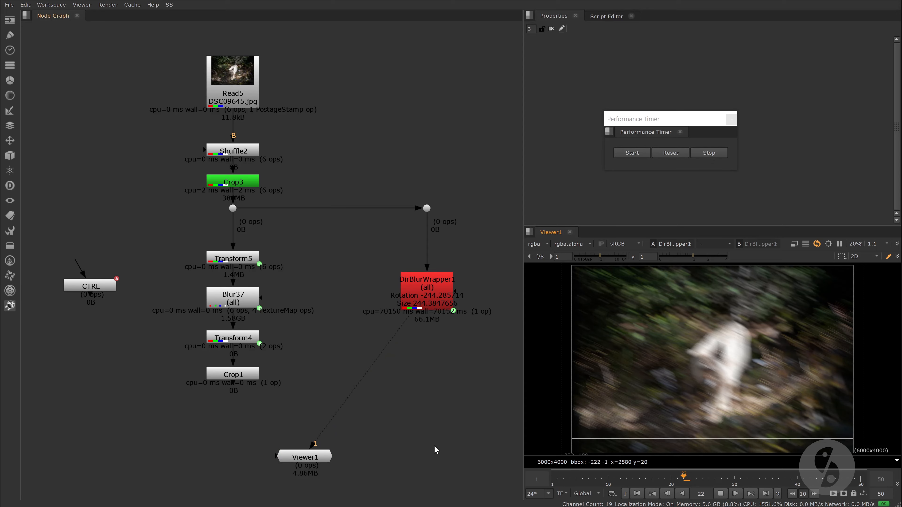
Connect Viewer1 to Crop1, play the frames to profile that branch, and stop the performance timers.
drag(411, 317, 242, 374)
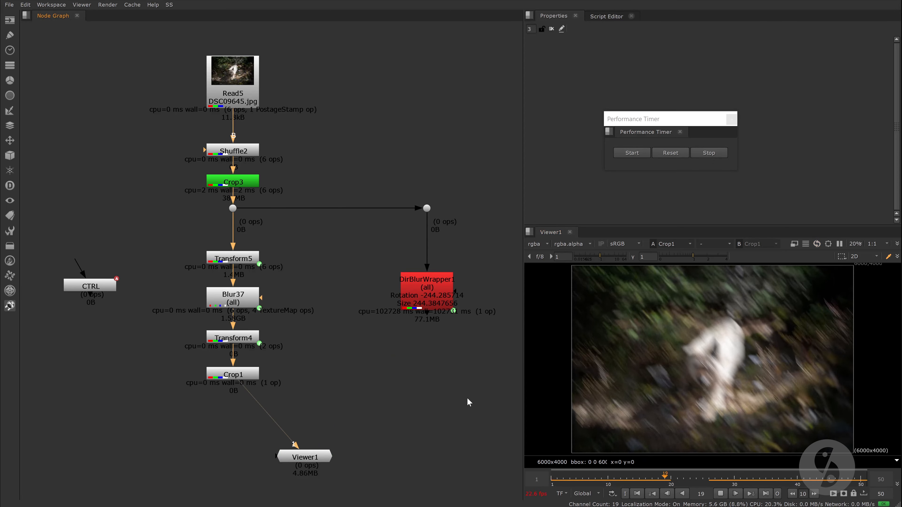
click(721, 494)
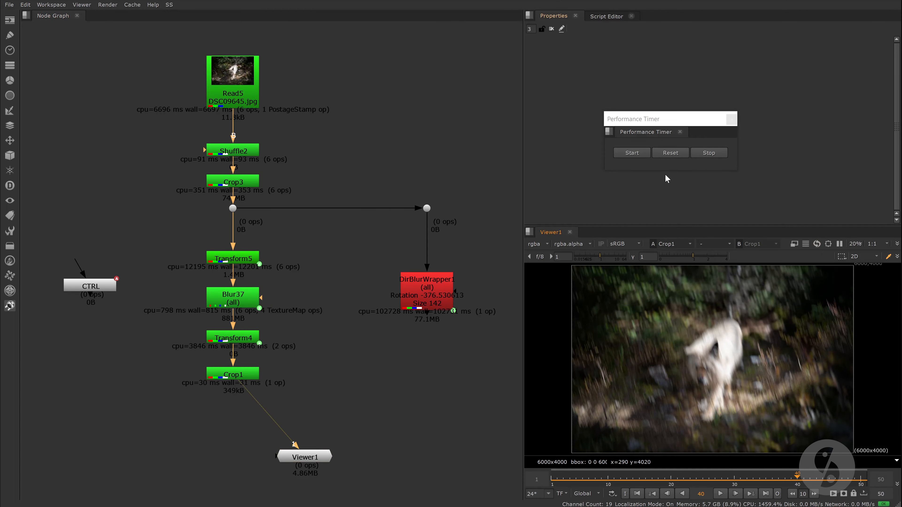
click(711, 154)
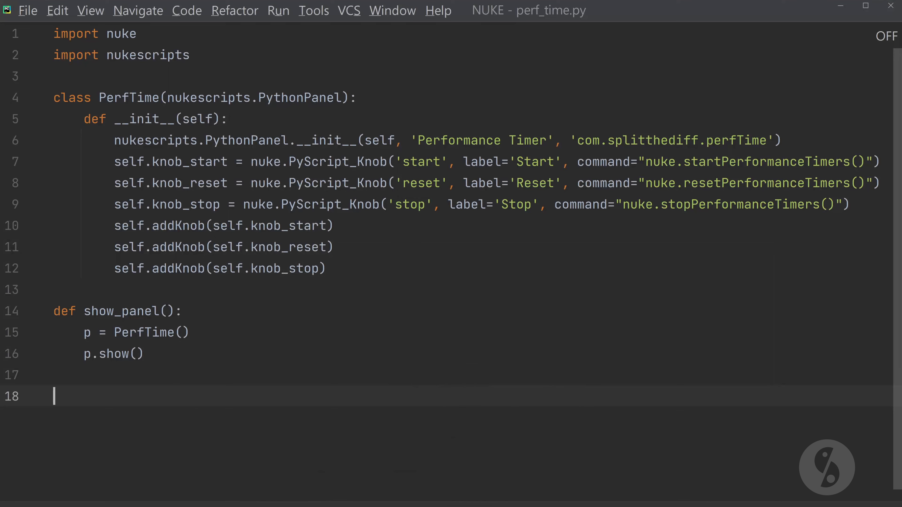
Switch to the code editor and add an add_perf_time_panel() function to perf_time.py that creates a global PerfTime panel and adds it to a pane.
text(def add_perf_time_panel():     global perf_time_panel     perf_time_panel = PerfTime()     return perf_time_panel.addToPane())
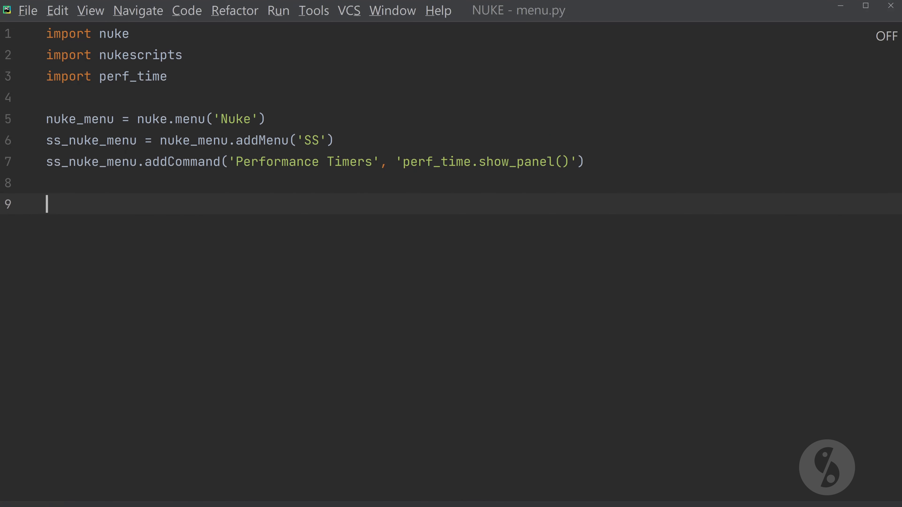
In menu.py, add a 'Performance Timers' command to the 'Pane' menu that calls perf_time.add_perf_time_panel, and register the panel through nukescripts.
text(pane_menu = nuke.menu('Pane') pane_menu.addCommand('Performance Timers', perf_time.add_perf_time_panel) nukescripts.registerPanel('com.splitthediff.perfTime', perf_time.add_perf_time_panel))
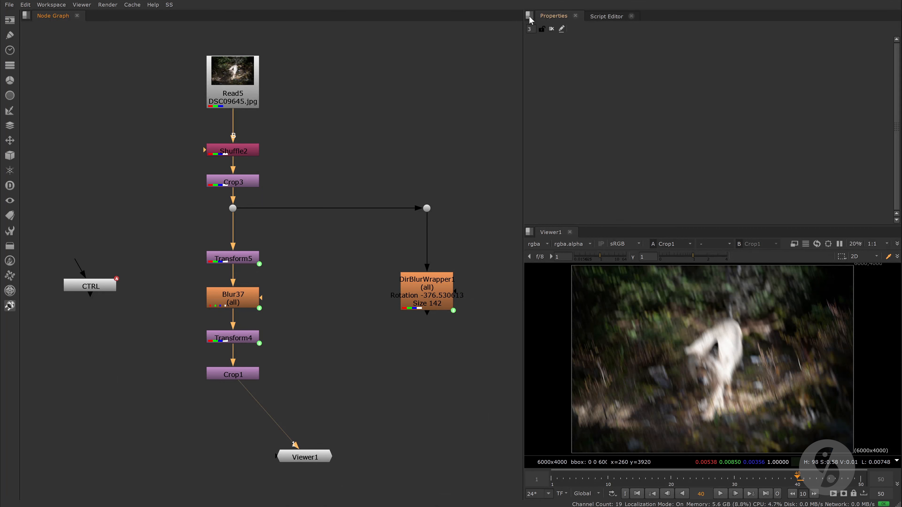
Add the custom Performance Timers panel to the Properties pane, start the timers, and play the frames to profile the tree.
click(529, 16)
mouse_move(568, 106)
mouse_move(653, 279)
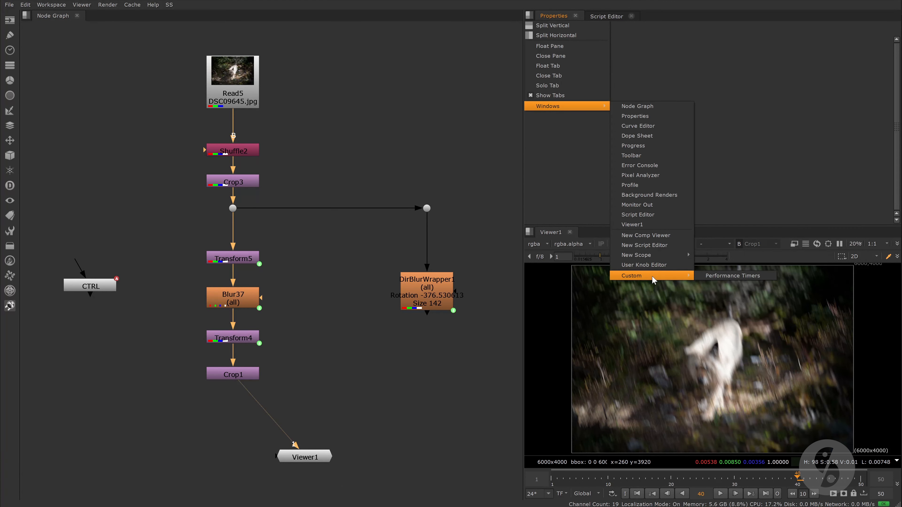
click(733, 276)
click(552, 36)
click(720, 494)
Select Blur37 and, in the Script Editor, run a script assigning nuke.selectedNode() to n and printing n.performanceInfo().
click(233, 298)
click(607, 16)
text(n = nuke)
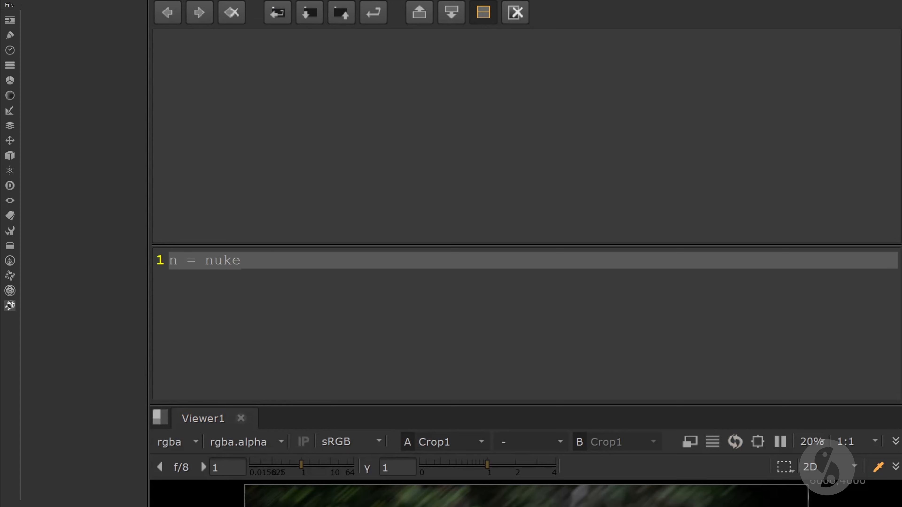
text(.selectedNode)
text(())
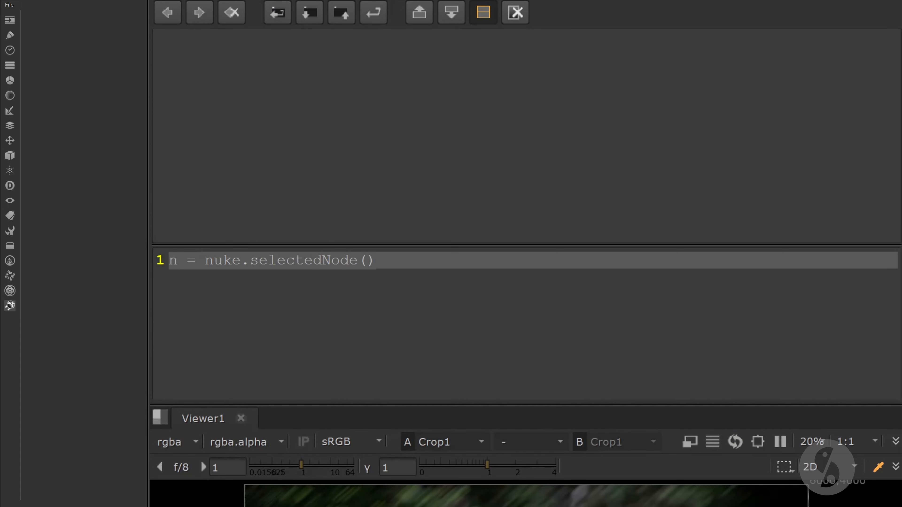
key(Return)
text(print(n)
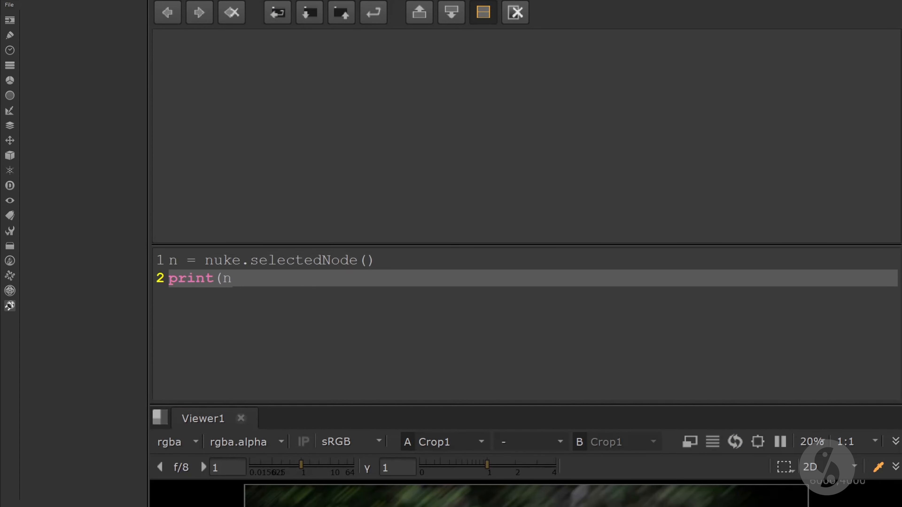
text(.performanc)
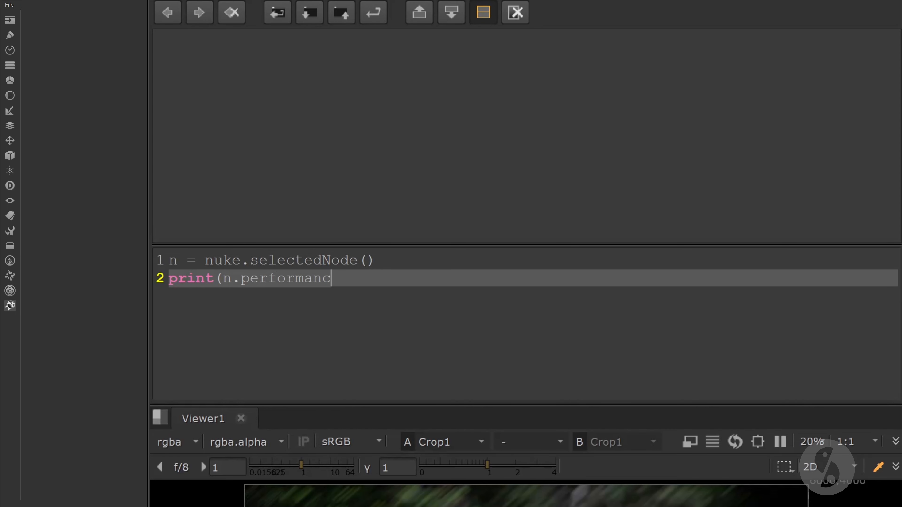
text(eInfo()))
key(ctrl+a)
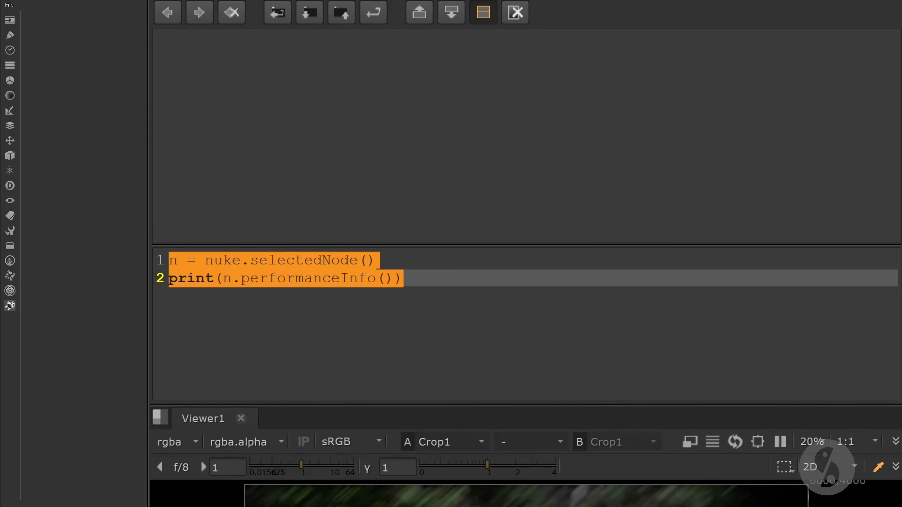
key(ctrl+Return)
Replace the script with a loop over nuke.allNodes() that prints each node.name() and node.performanceInfo(), and run it.
text(for node in nuke.allNodes():     print(node.name())     print(node.performanceInfo()))
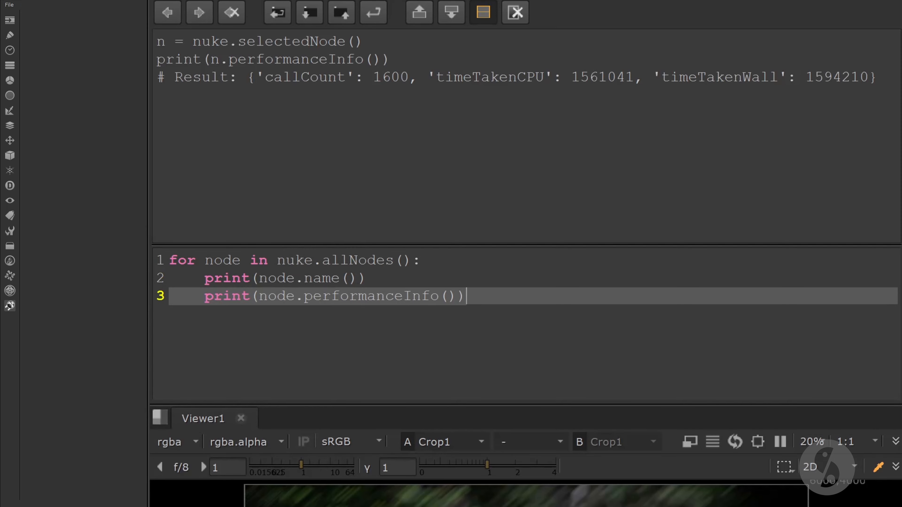
key(ctrl+a)
key(ctrl+Return)
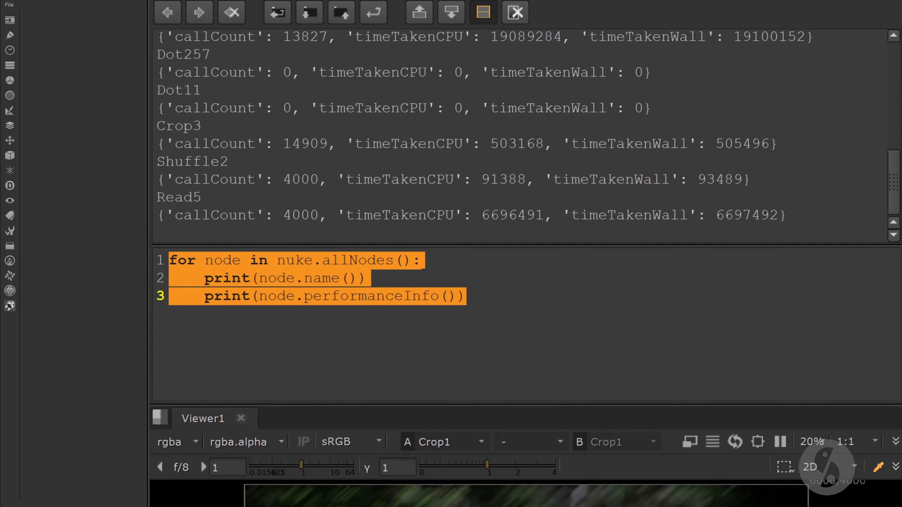
Insert a nuke profile constant, beginning nuke.PROFI, as the argument of node.performanceInfo() in the loop's last line.
key(Right)
mouse_move(894, 185)
mouse_down()
mouse_move(897, 100)
mouse_move(888, 197)
mouse_up()
key(Left)
key(Left)
text(nuke.)
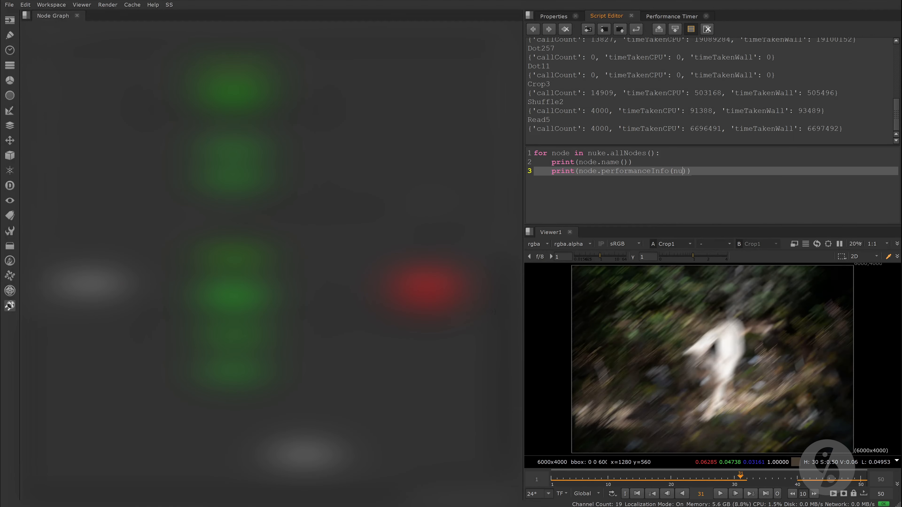
text(PROFI)
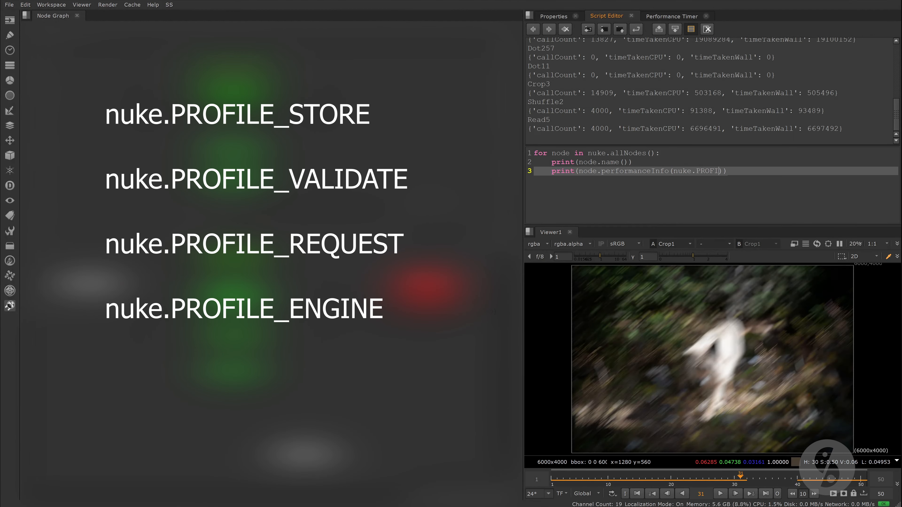